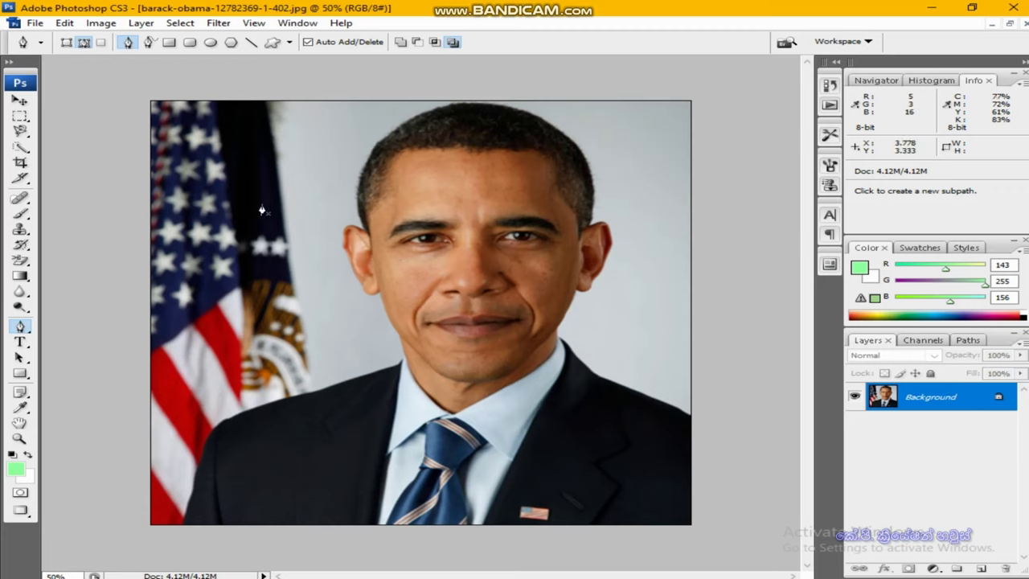
Trace the man's head, shoulders and suit with the Magnetic Lasso, closing the loop at the start point
left_click(18, 131)
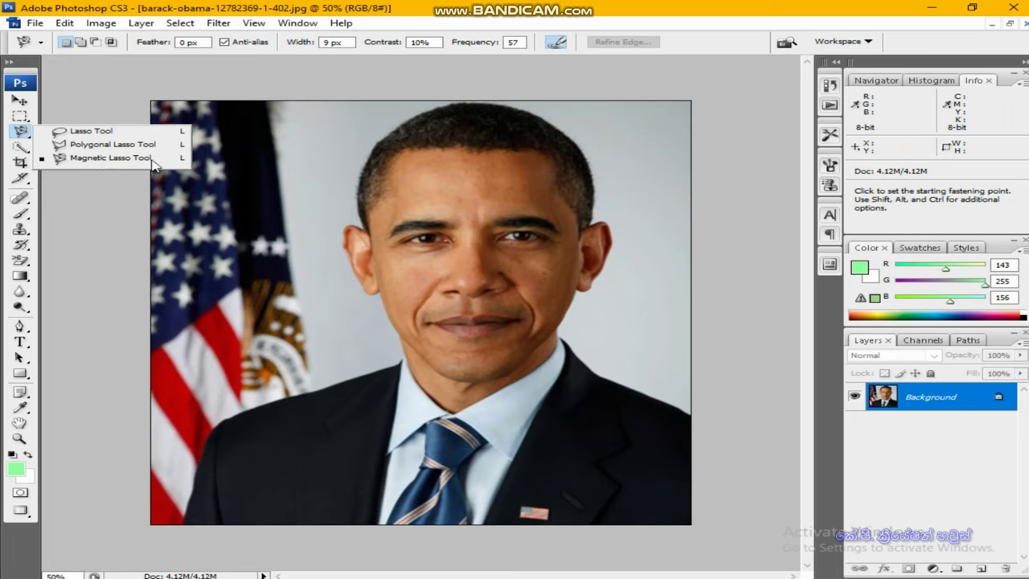
left_click(65, 160)
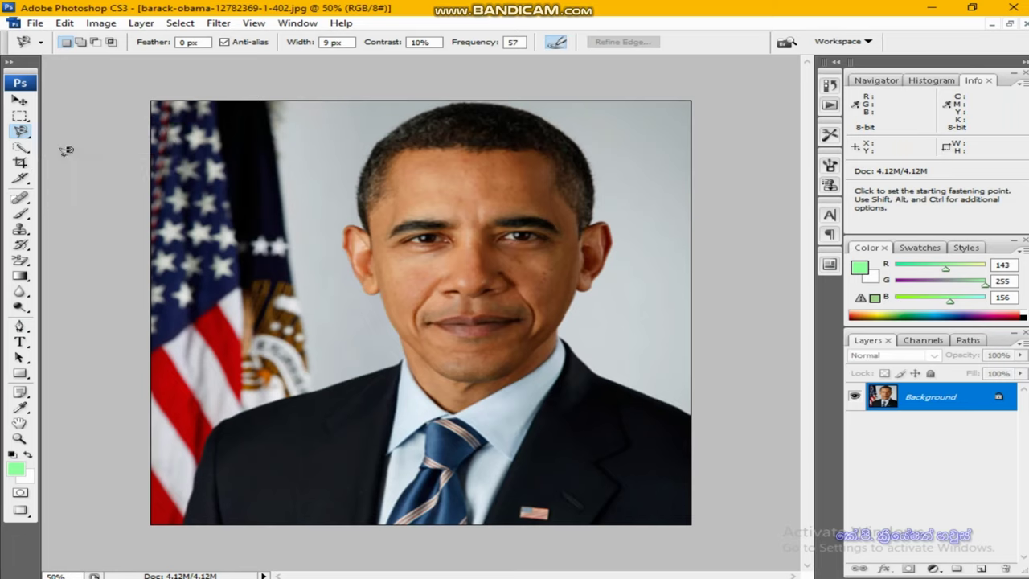
left_click(691, 407)
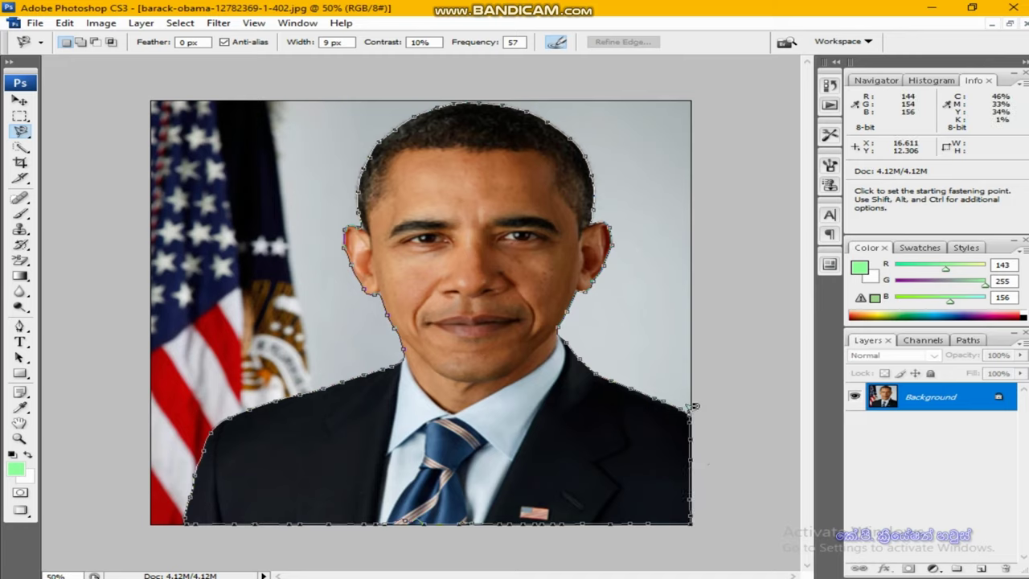
left_click(693, 407)
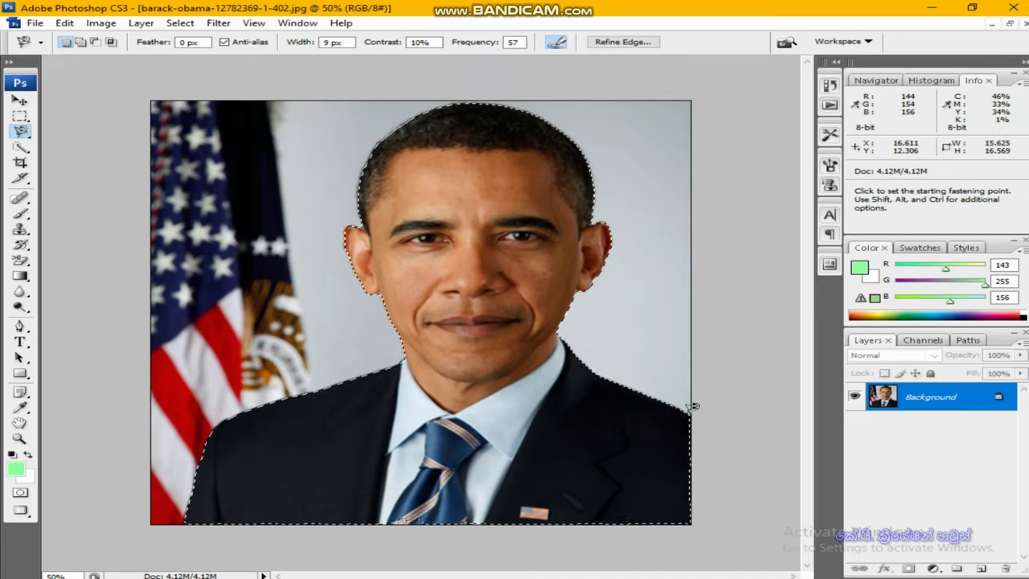
Feather the selection by 1.5 px and unlock the Background into an editable Layer 0
right_click(416, 339)
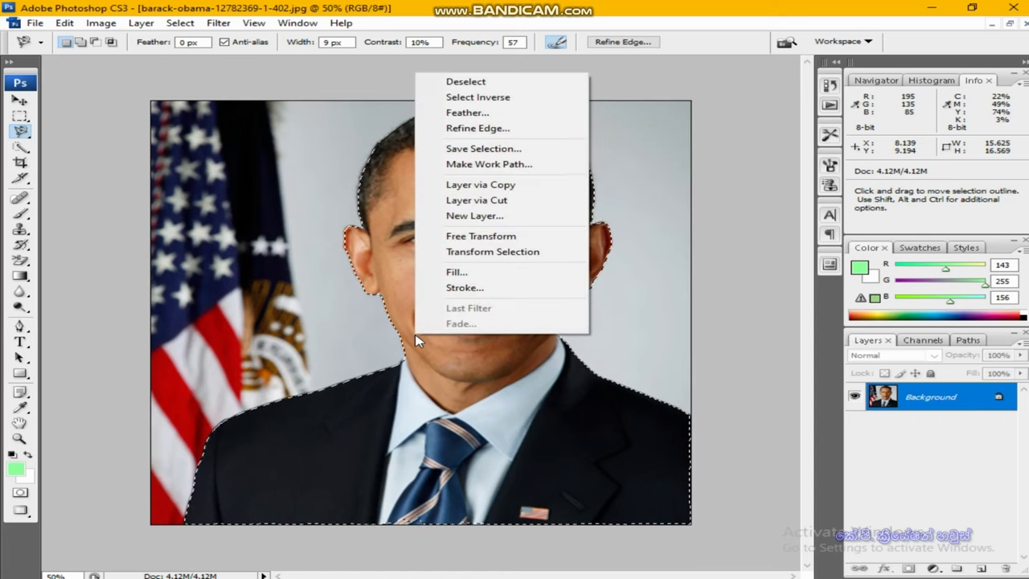
key("super+plus")
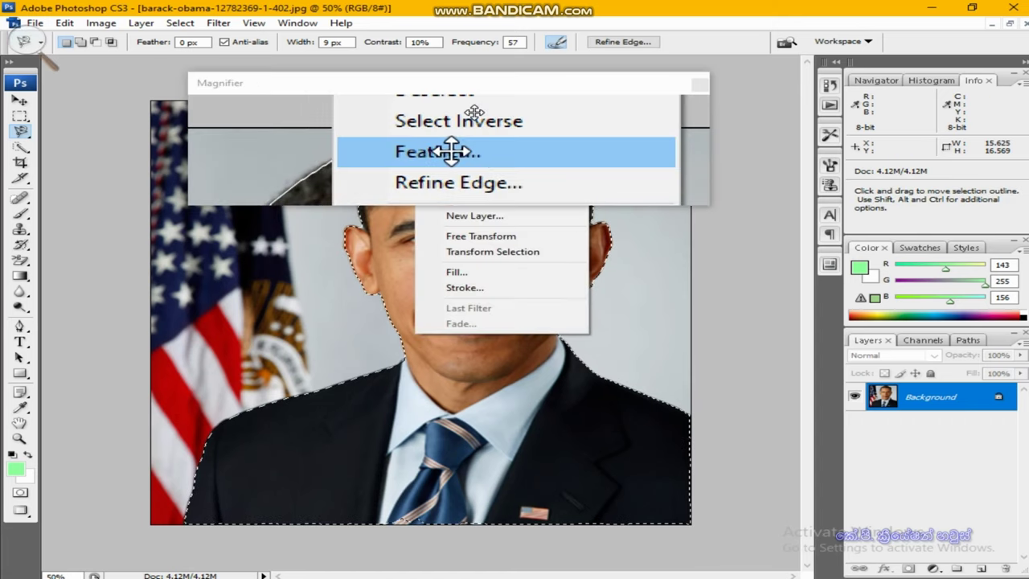
left_click(471, 185)
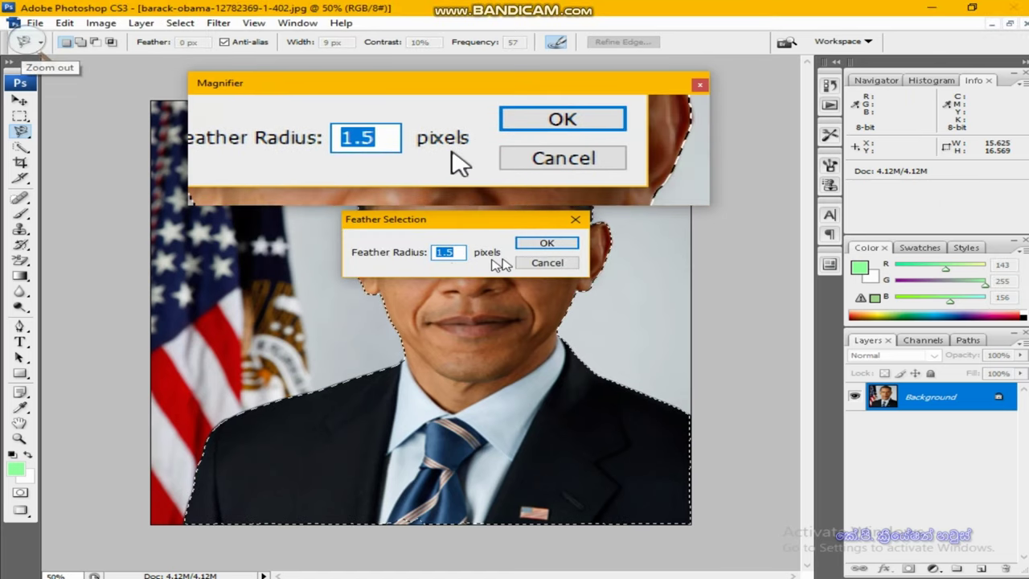
left_click(547, 246)
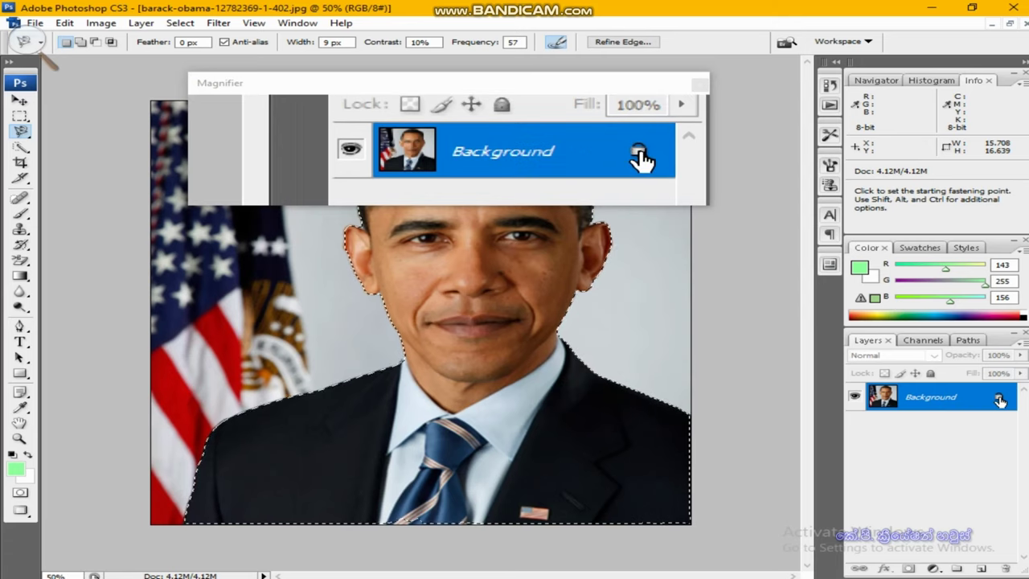
mouse_move(1000, 401)
left_mouse_down()
mouse_move(1024, 538)
mouse_move(1008, 568)
left_mouse_up()
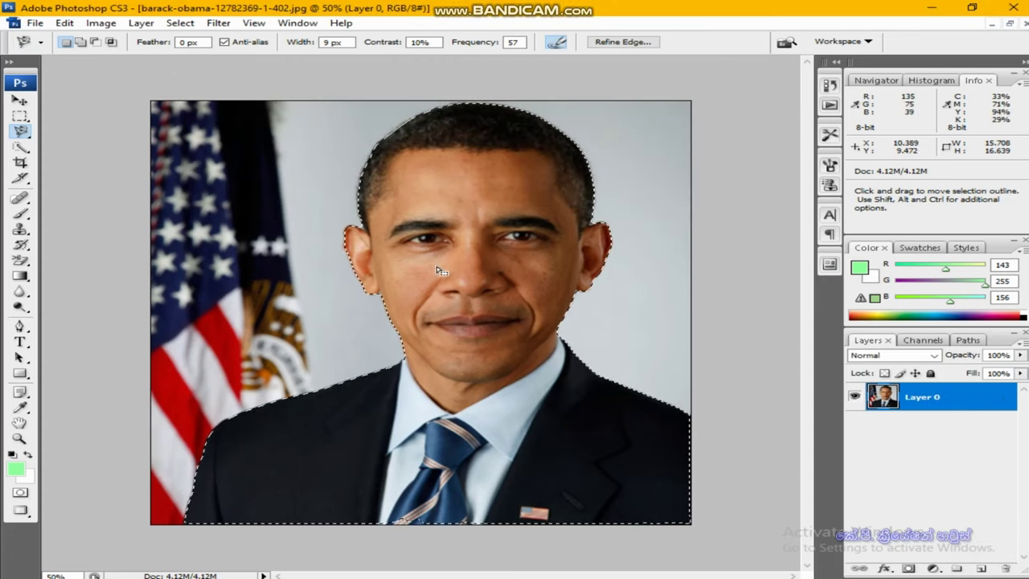
left_click(181, 24)
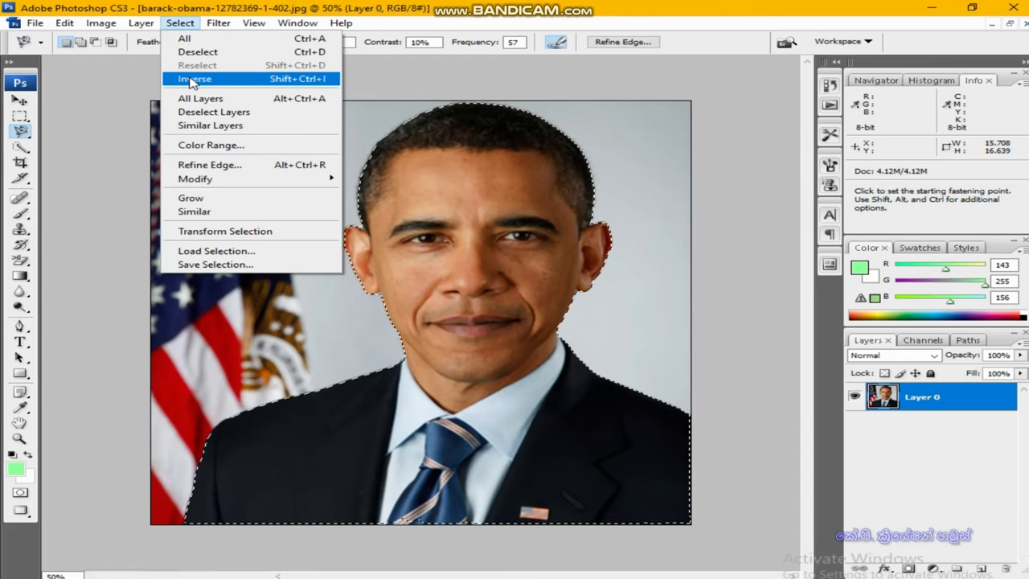
Fit the image on screen and use Select > Inverse so the backdrop is selected
key("super+plus")
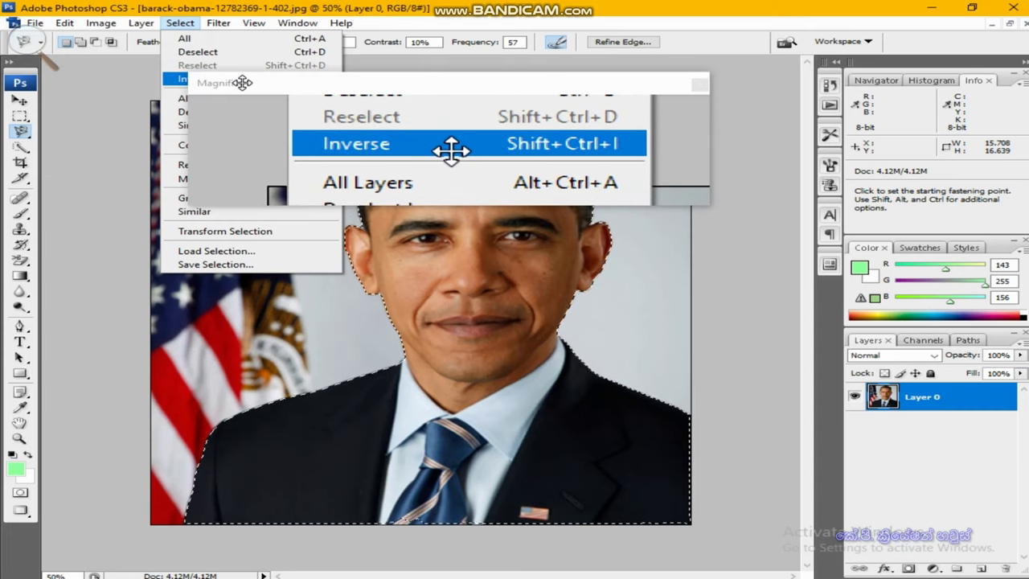
left_click(243, 82)
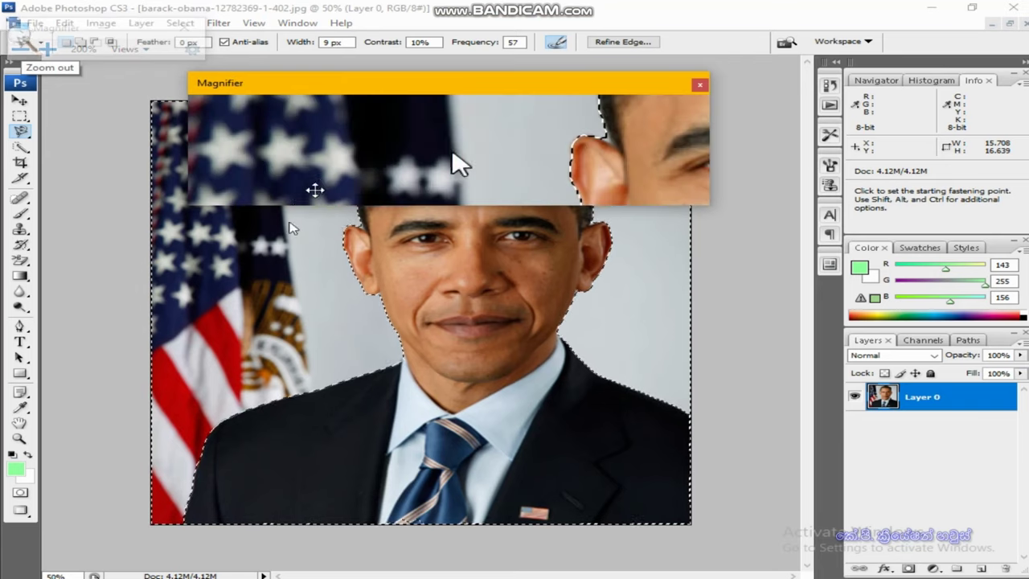
left_click(699, 85)
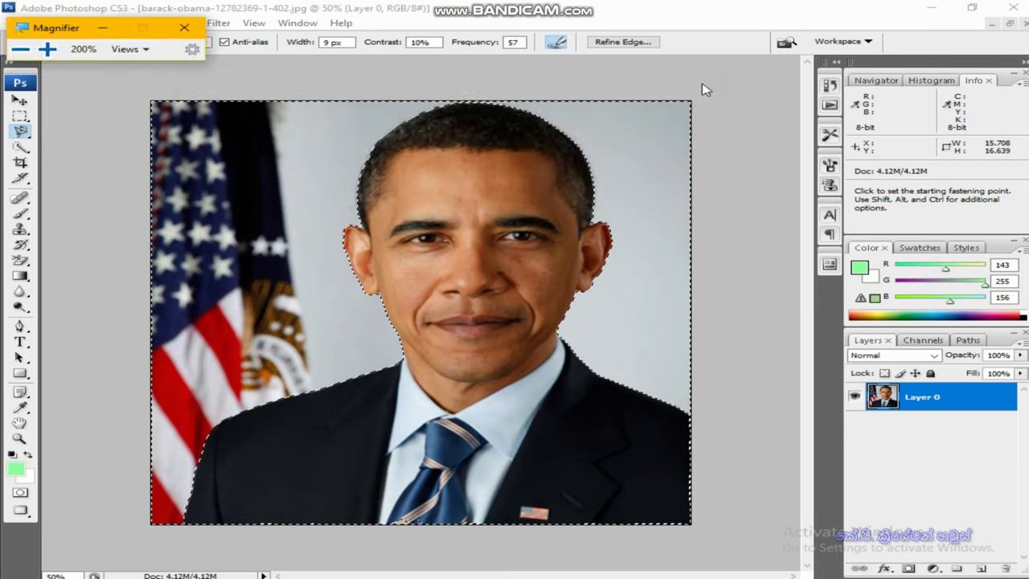
key("ctrl+0")
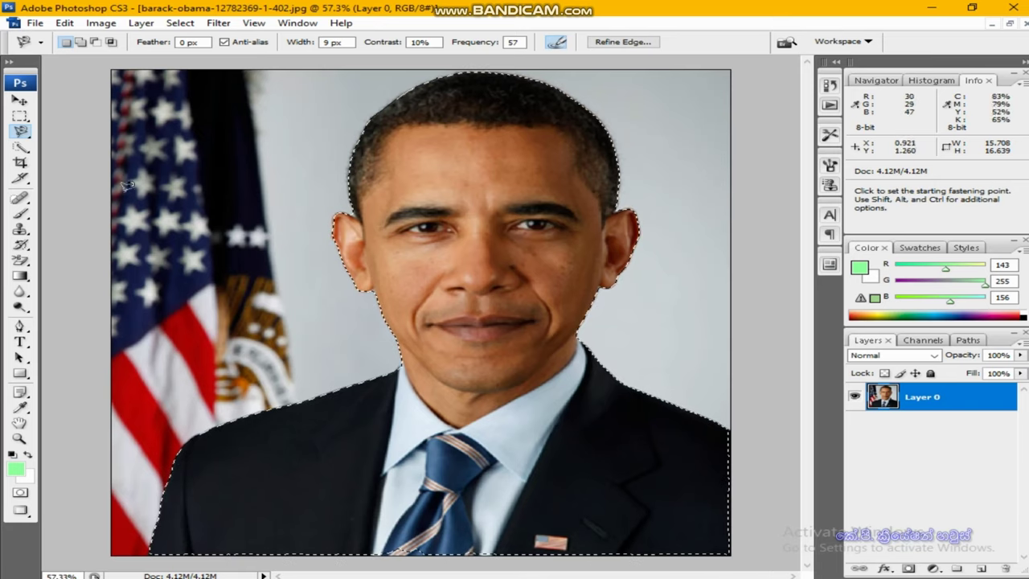
left_click(180, 23)
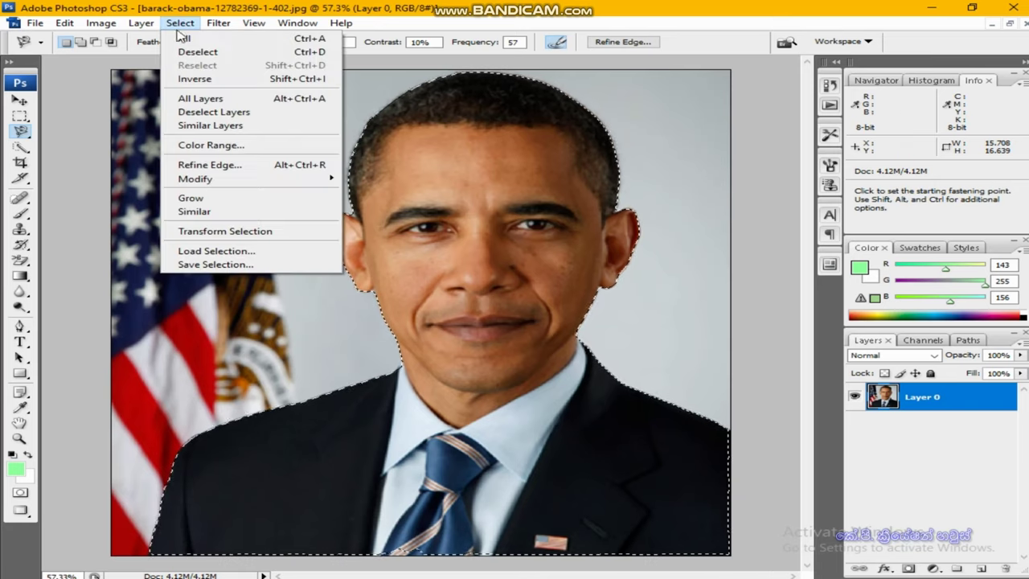
left_click(206, 83)
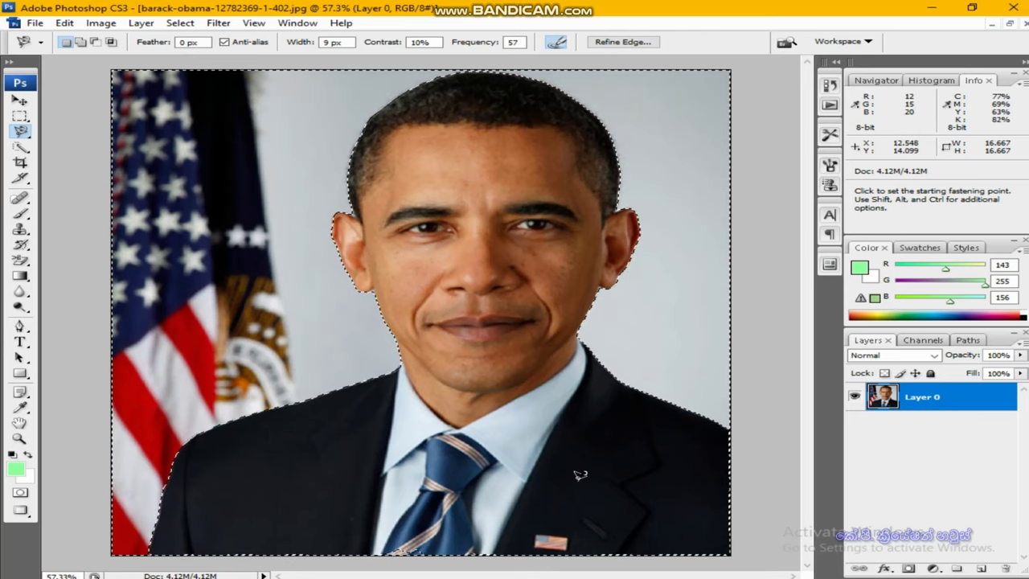
Delete the selected backdrop to transparency and clear the selection
key("Delete")
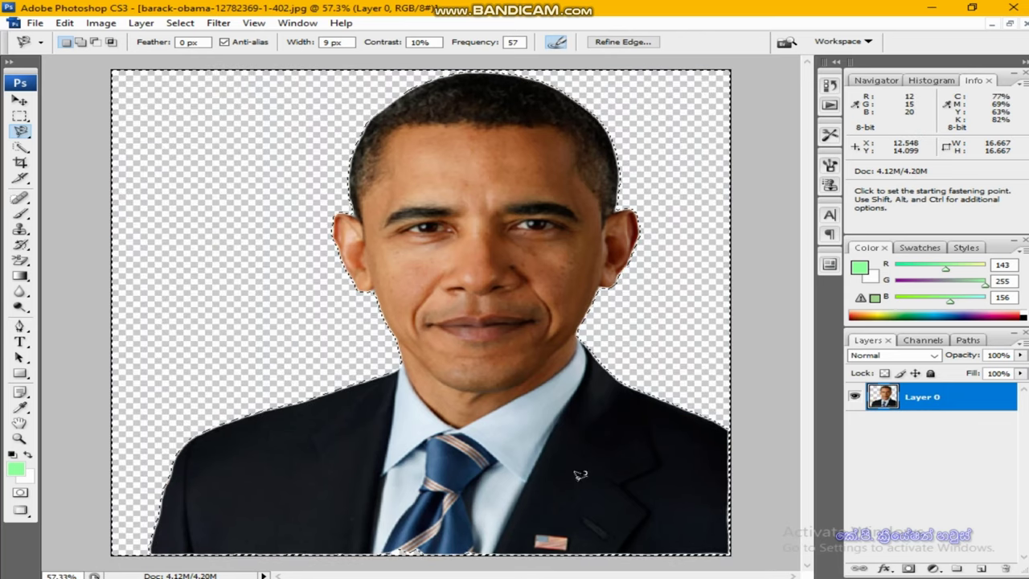
key("ctrl+d")
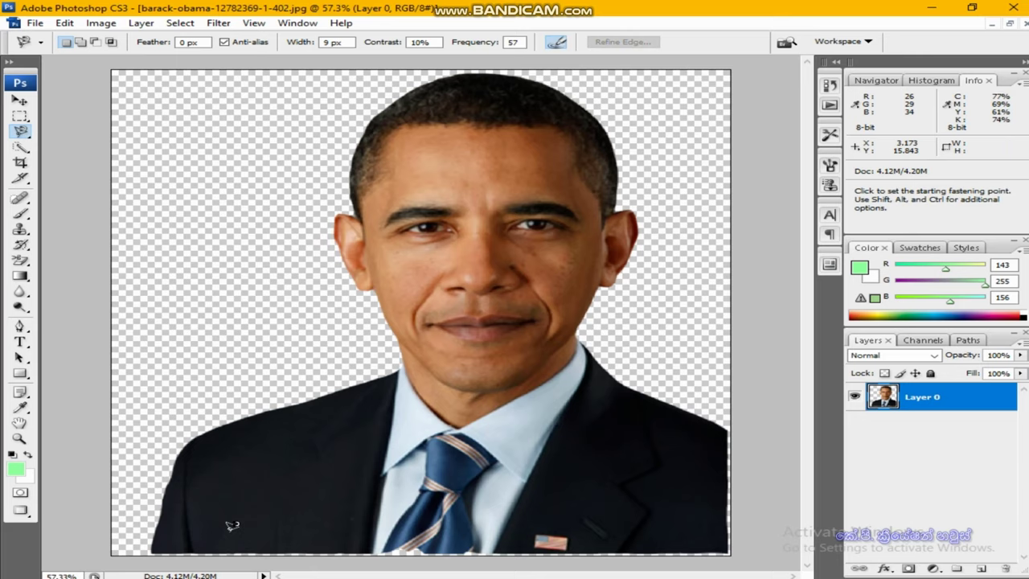
key("c")
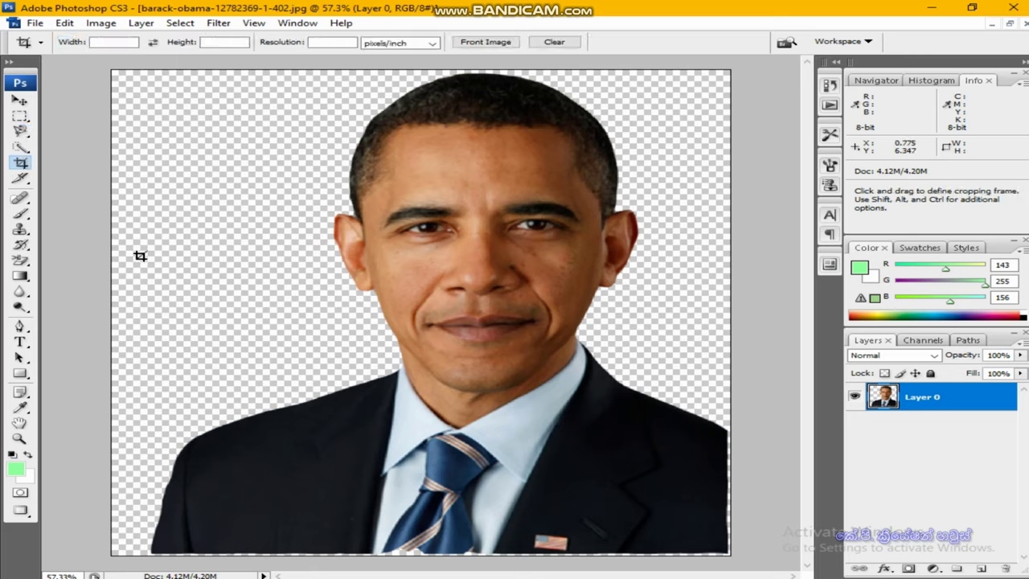
left_click(20, 100)
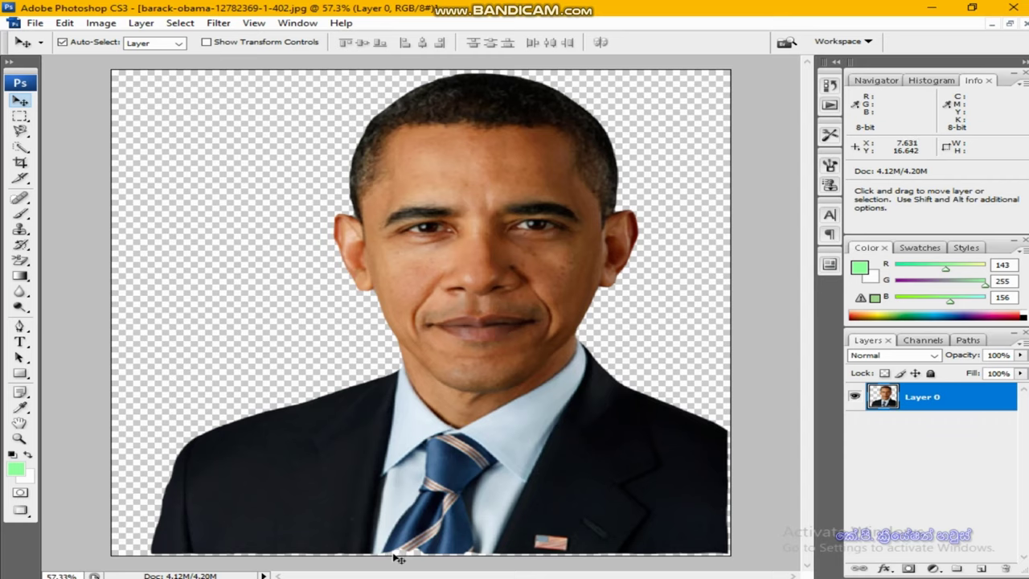
Zoom in to inspect the suit's cut edges, then fit the whole image back in the window
scroll(402, 531, "up", 2)
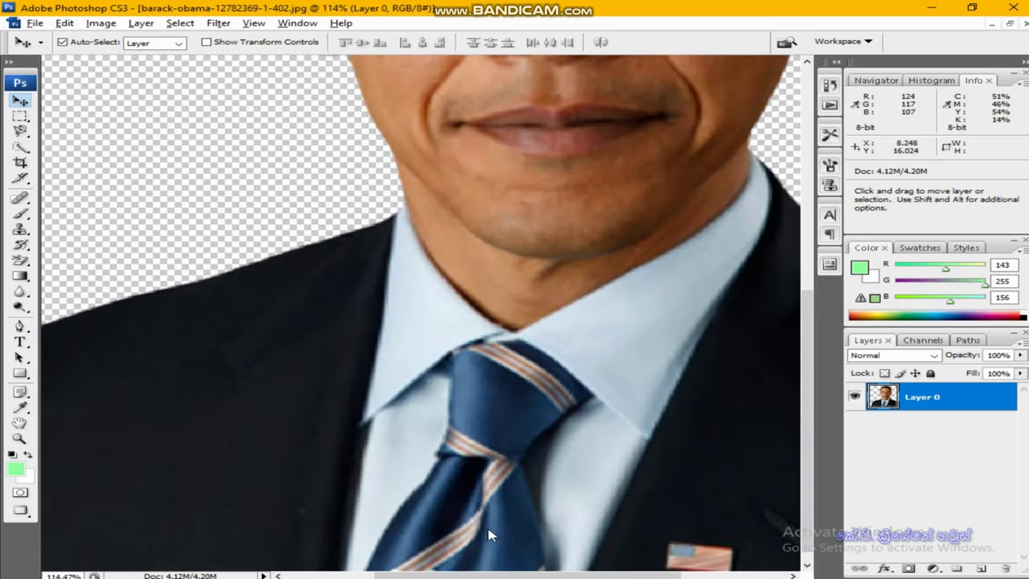
left_click_drag(519, 488, 404, 314)
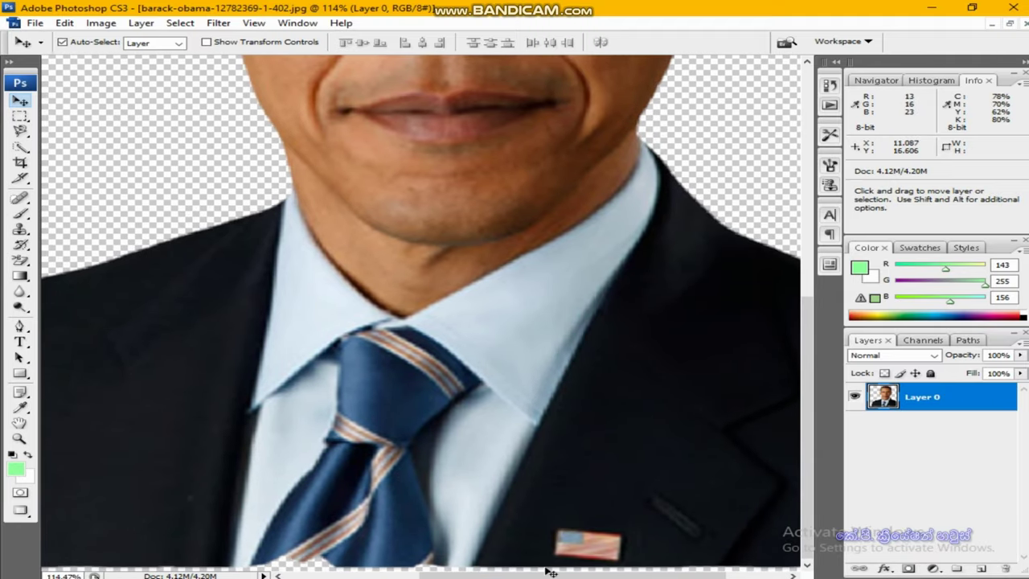
key("ctrl+0")
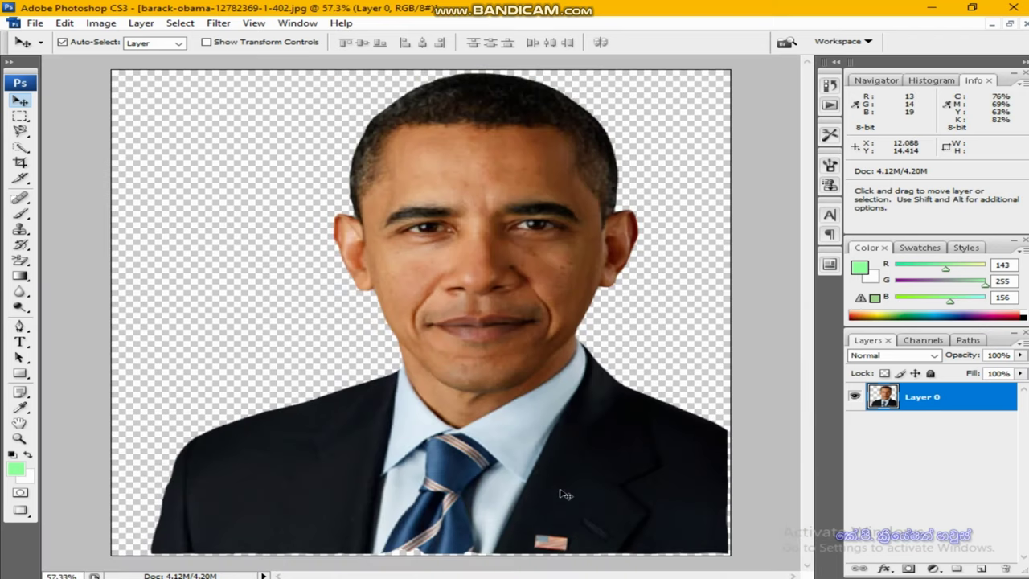
right_click(914, 403)
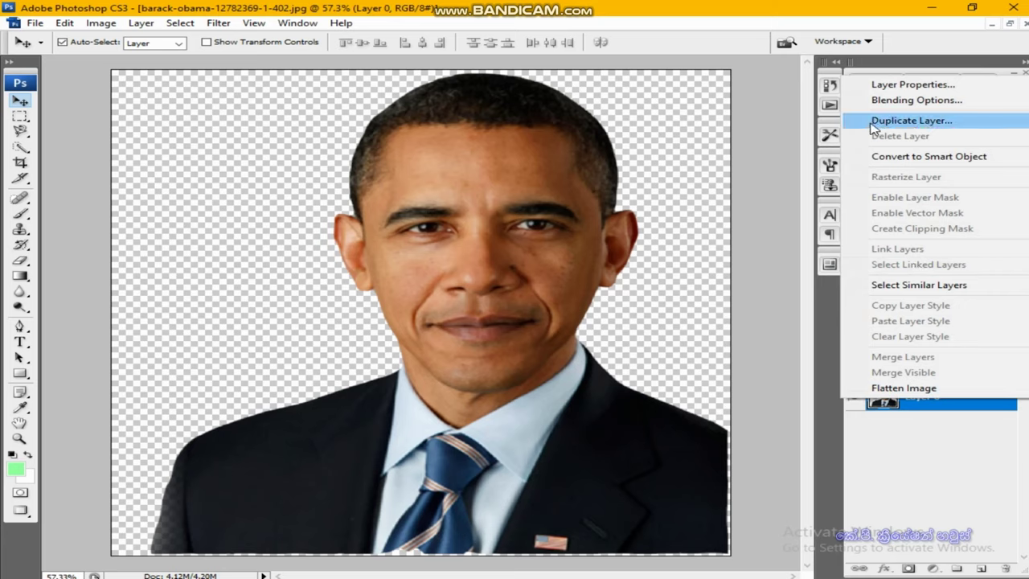
Duplicate the portrait layer three times up to Layer 0 copy 3 and select all four layers
left_click(909, 125)
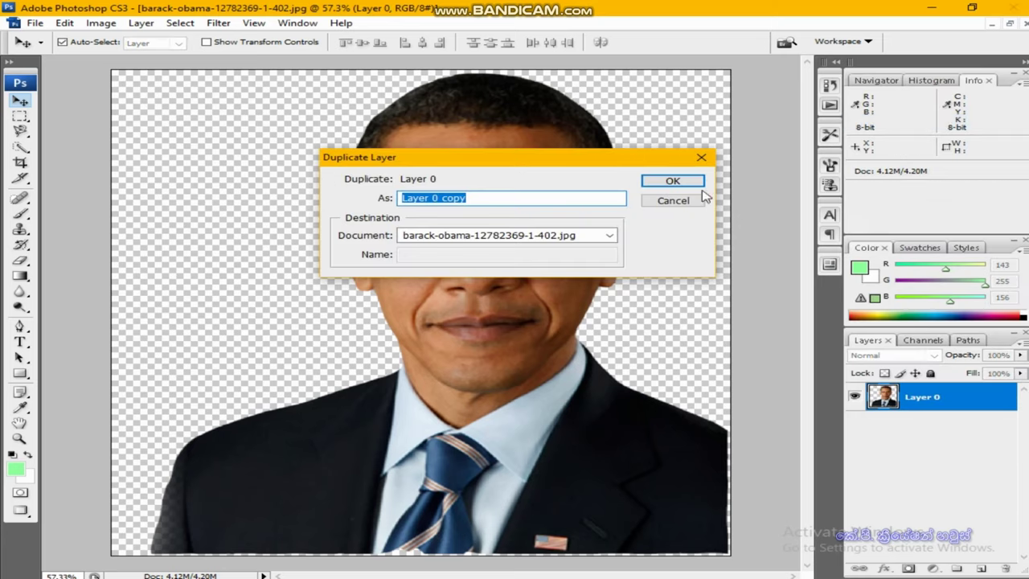
left_click(667, 182)
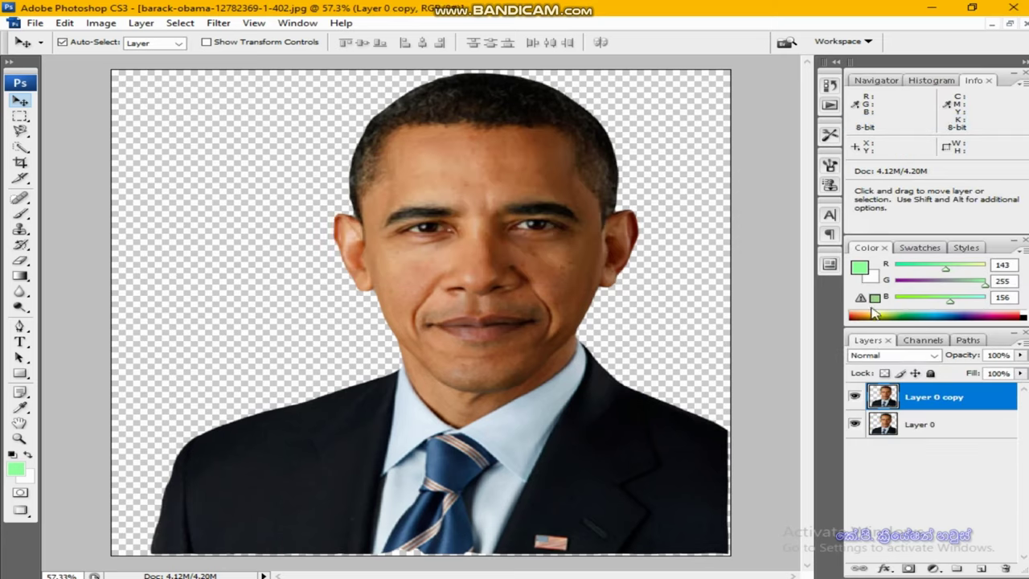
right_click(922, 403)
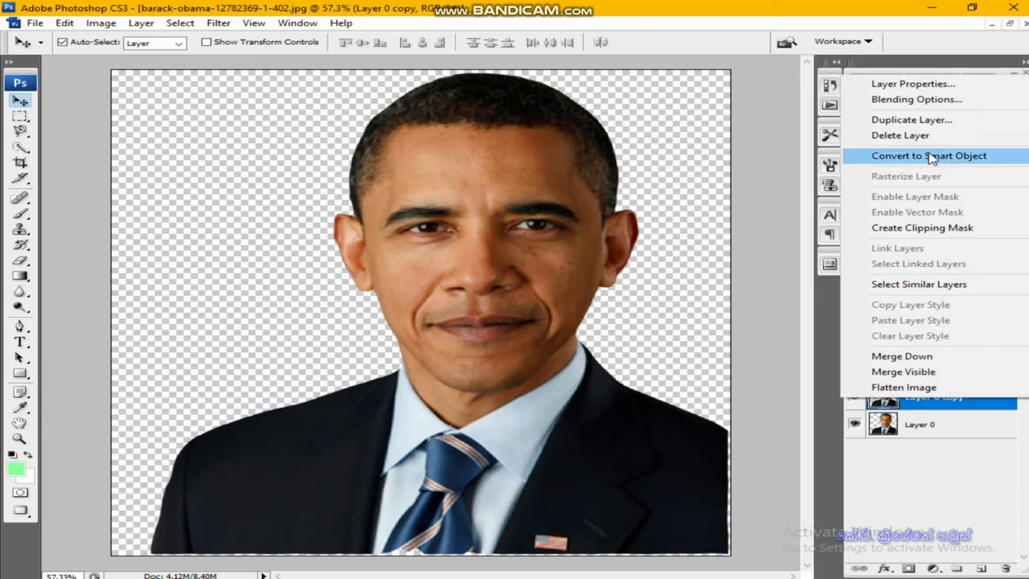
left_click(914, 122)
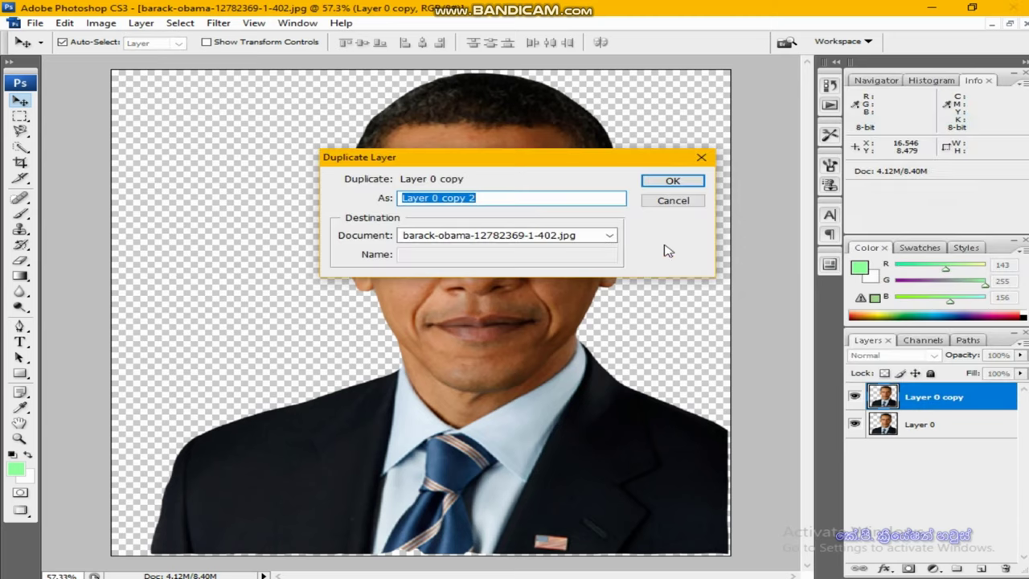
left_click(672, 182)
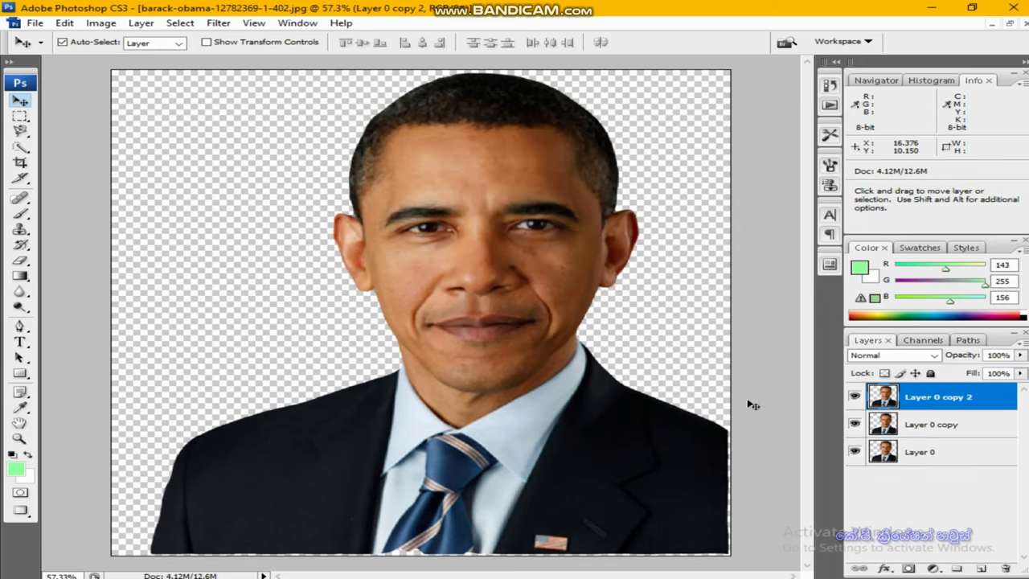
right_click(942, 408)
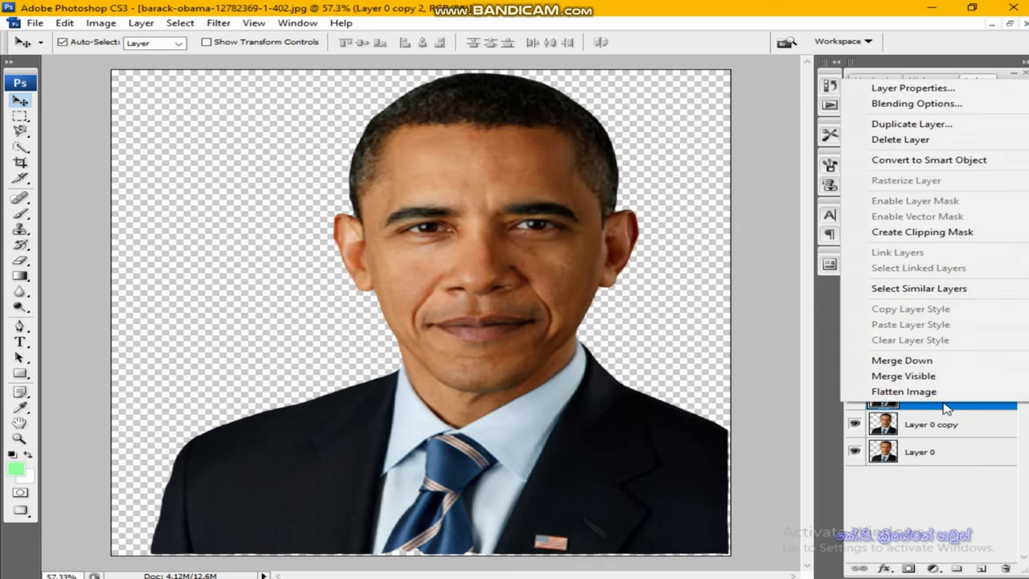
left_click(912, 123)
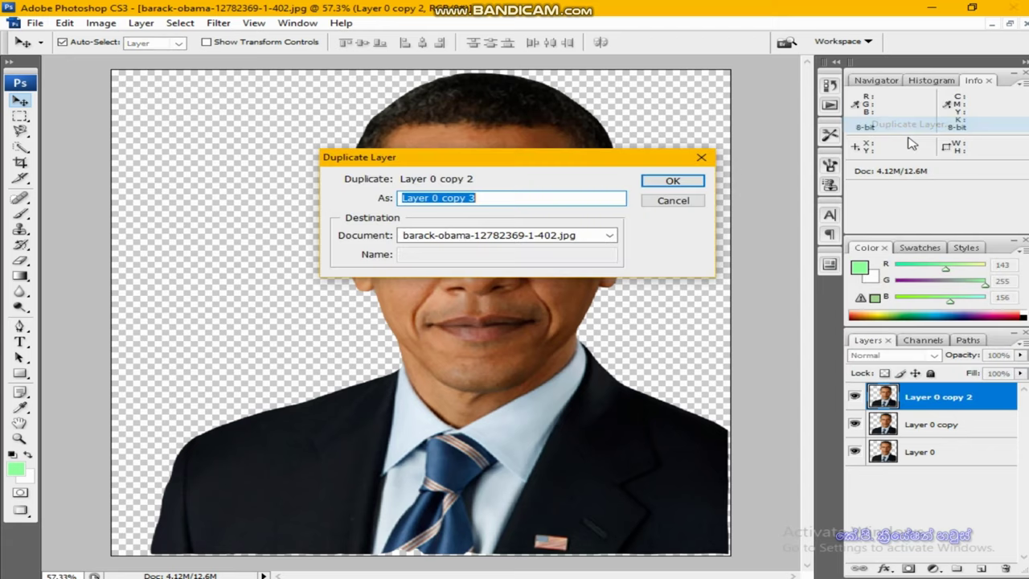
left_click(667, 182)
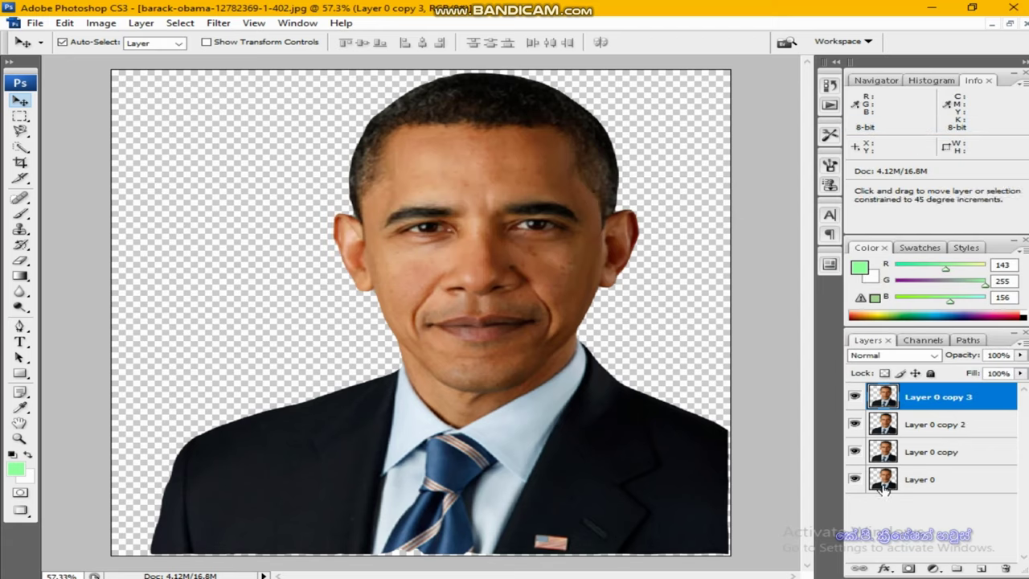
left_click(882, 486, "shift")
right_click(920, 488)
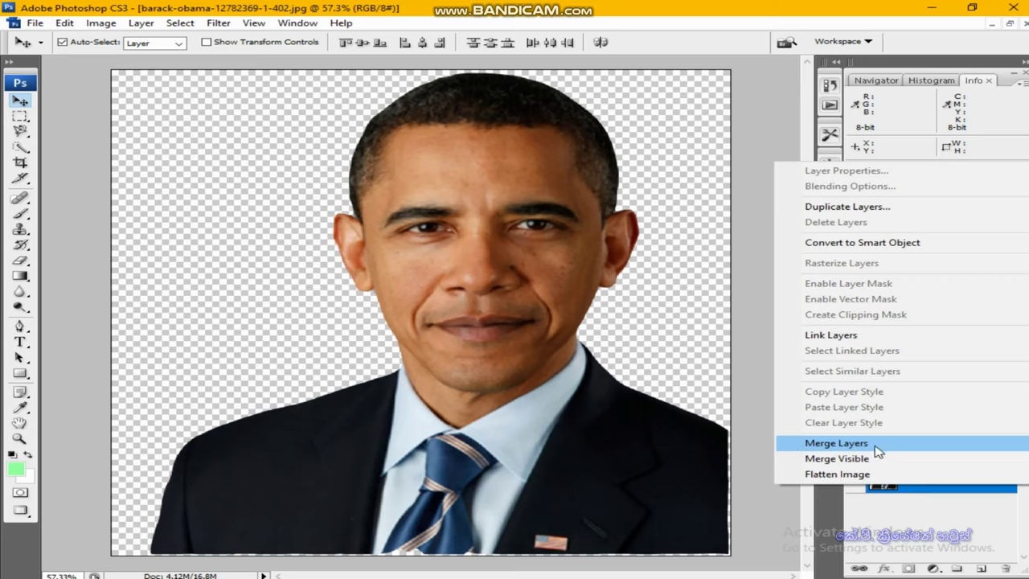
Merge the four selected portrait layers into the single layer Layer 0 copy 3
left_click(825, 445)
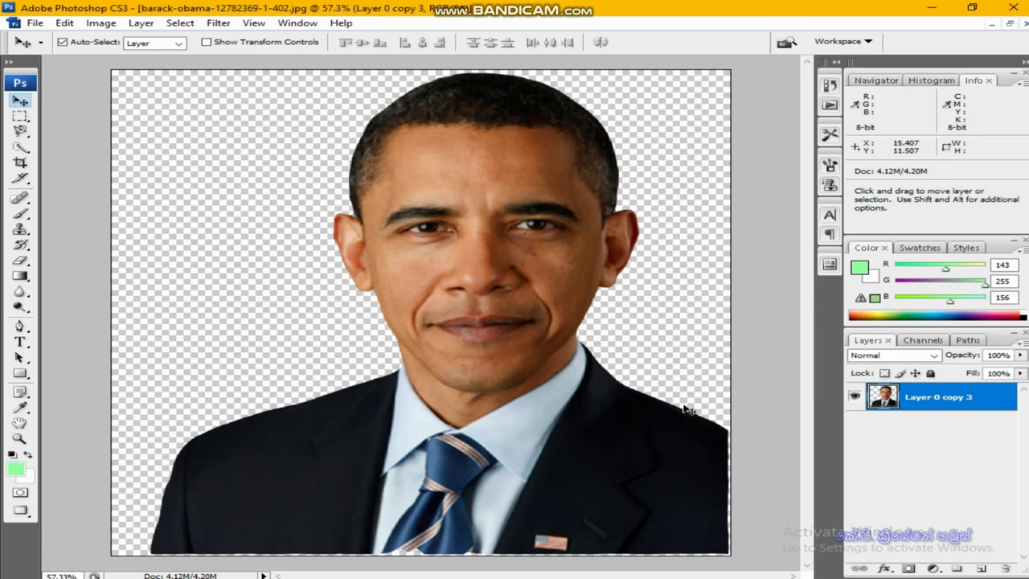
Add a new empty Layer 1 and set the foreground colour to mint green #8fff9c
key("shift")
key("ctrl+shift+n")
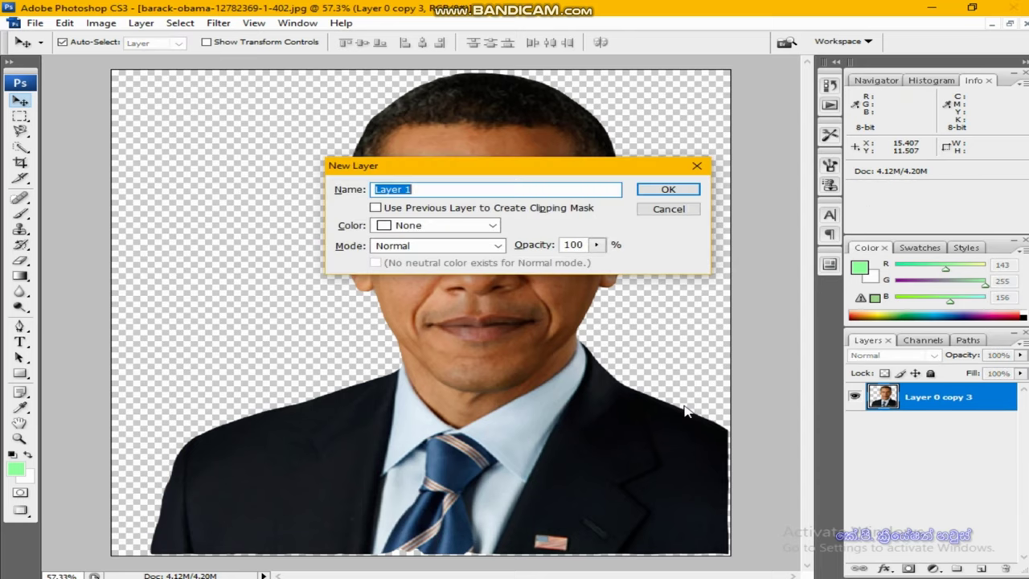
key("Return")
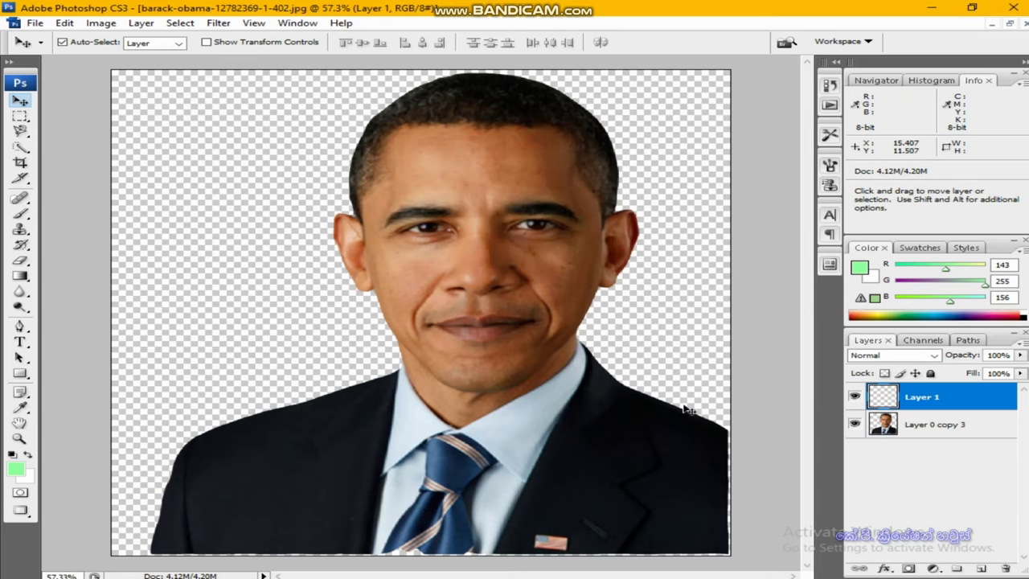
left_click(16, 469)
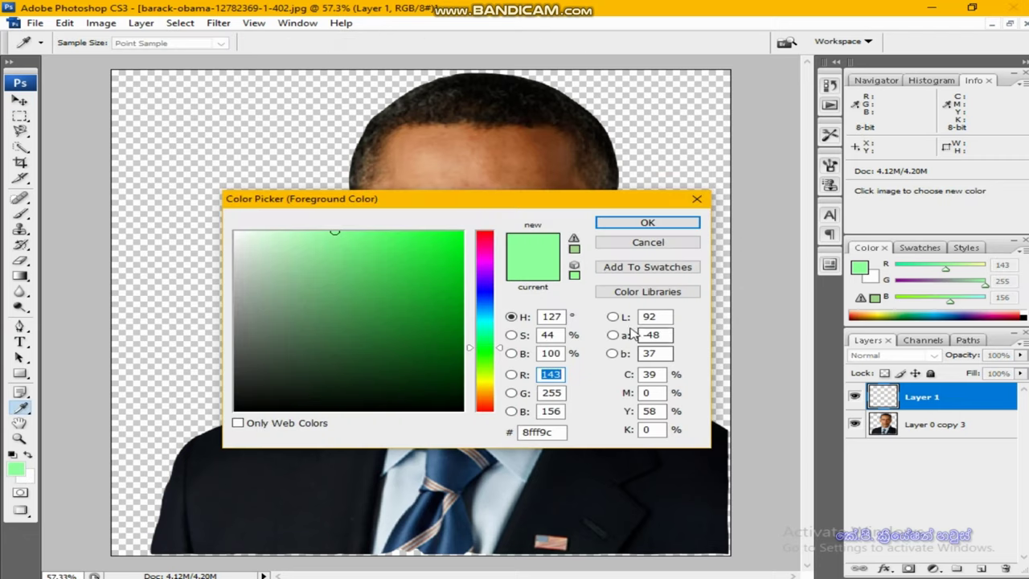
left_click(632, 223)
Fill Layer 1 with mint green and move it beneath the portrait layer
key("v")
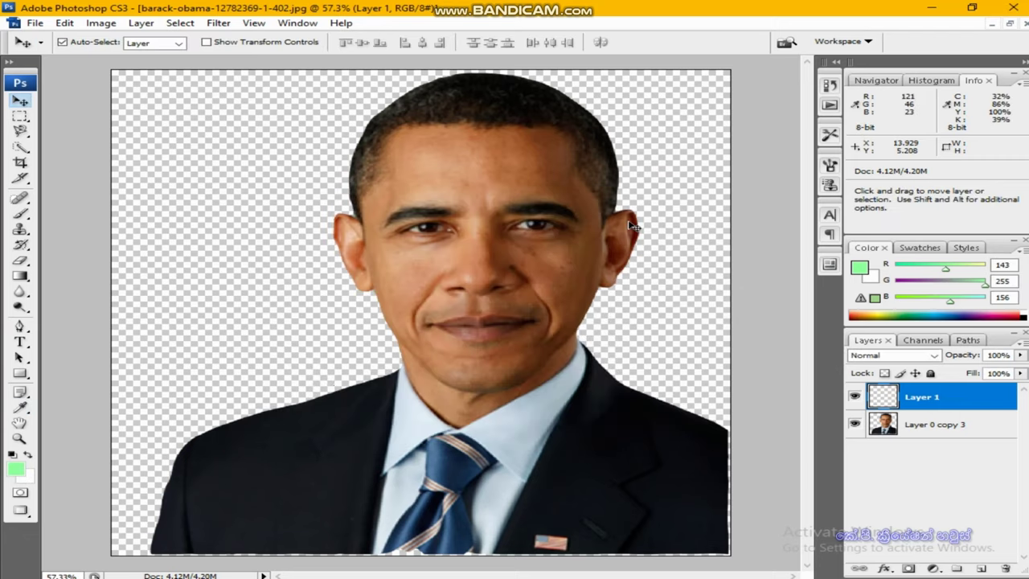
key("alt+BackSpace")
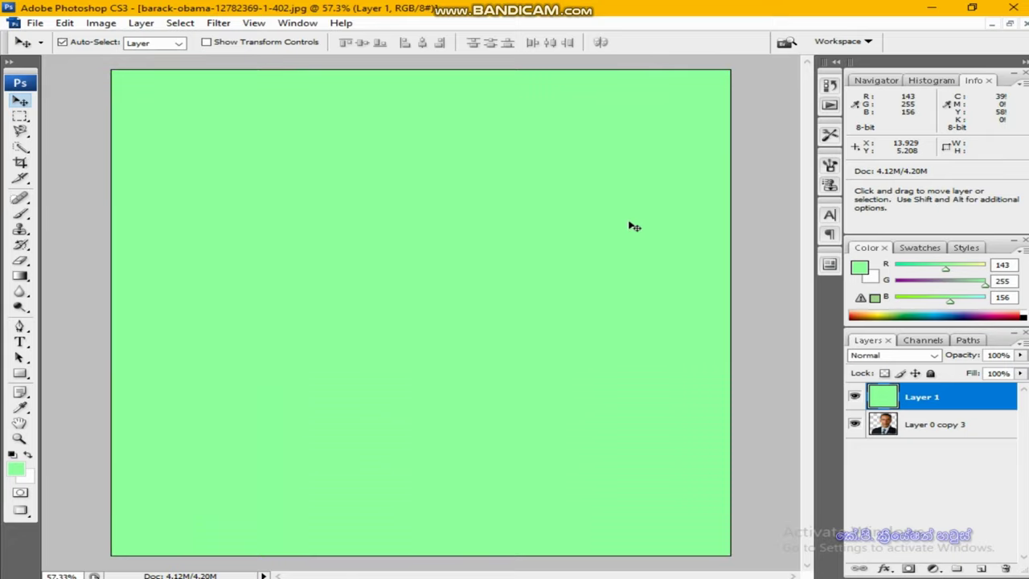
left_click_drag(947, 398, 937, 428)
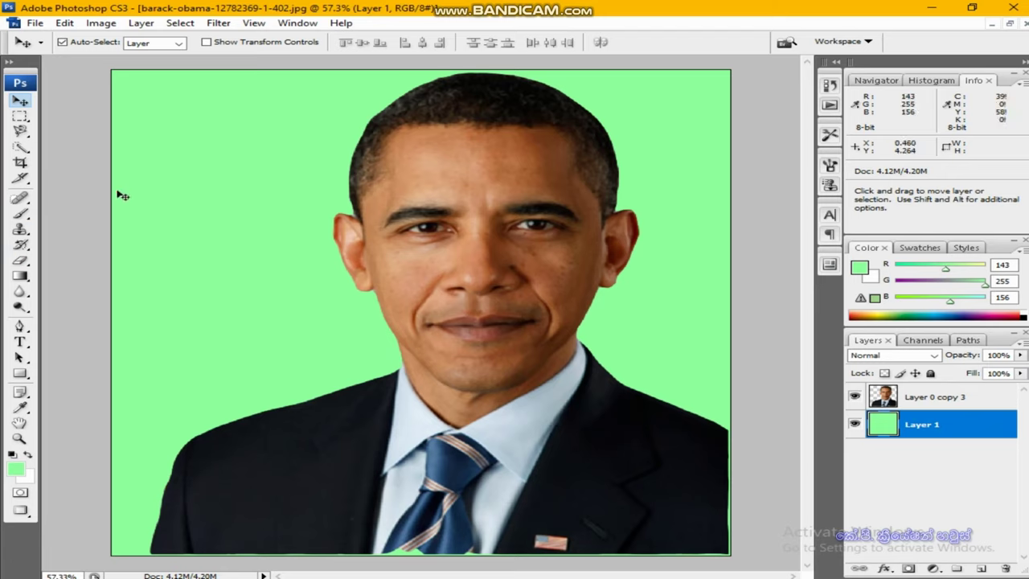
Crop the canvas, trimming thin strips off the left, right and bottom edges
left_click(20, 163)
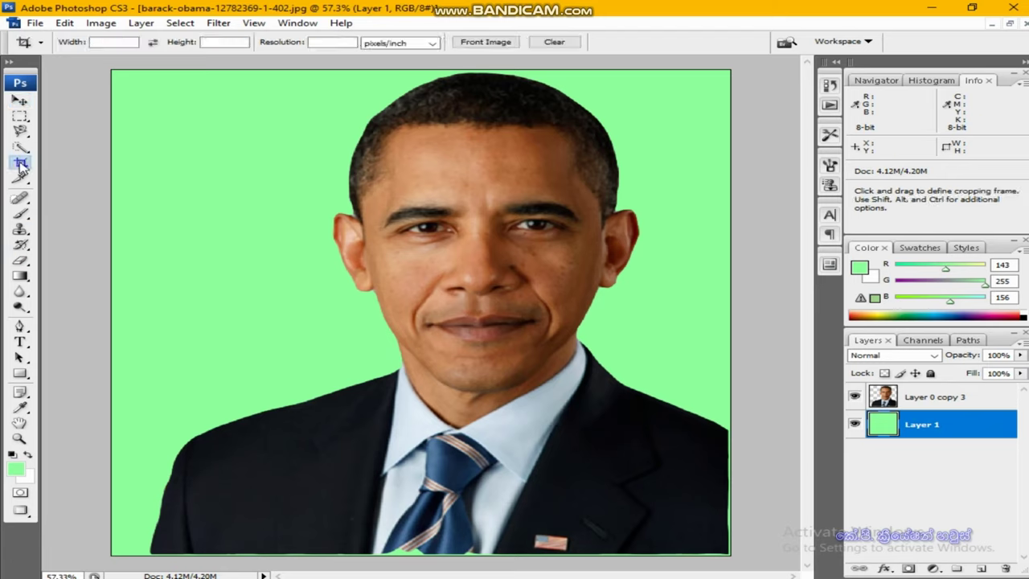
mouse_move(111, 74)
left_mouse_down()
mouse_move(755, 552)
mouse_move(733, 555)
left_mouse_up()
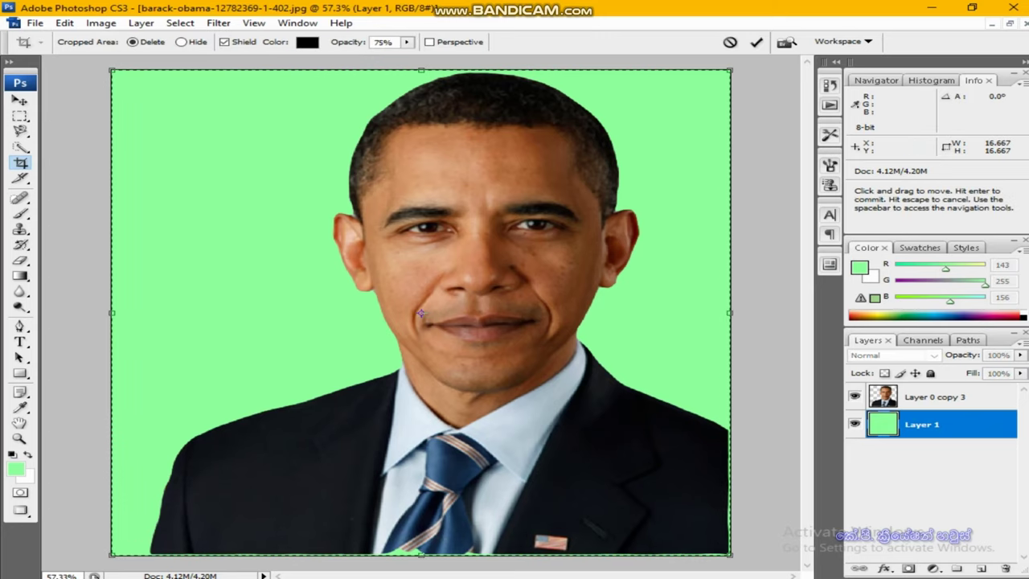
left_click_drag(430, 553, 440, 549)
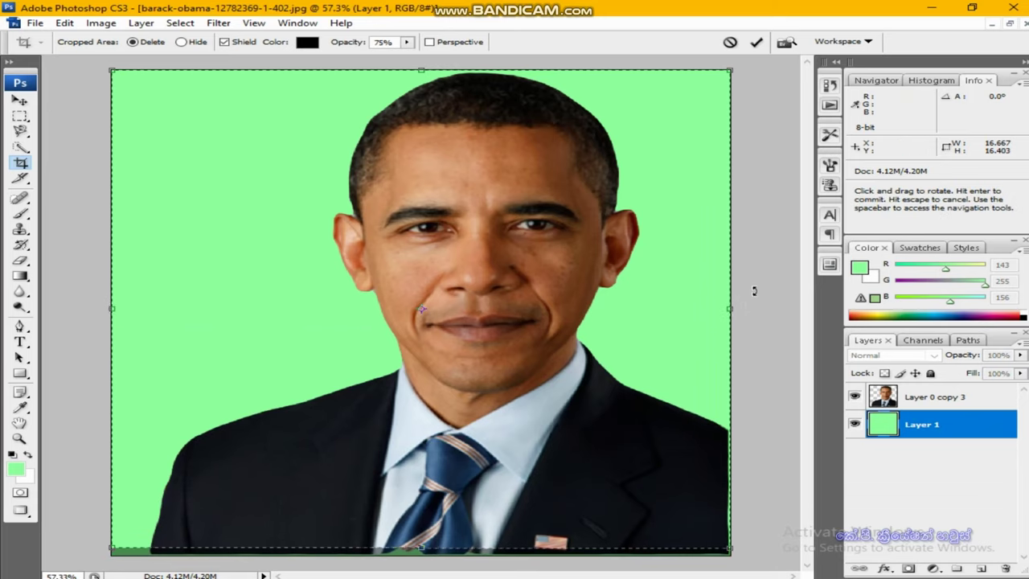
left_click_drag(729, 303, 720, 300)
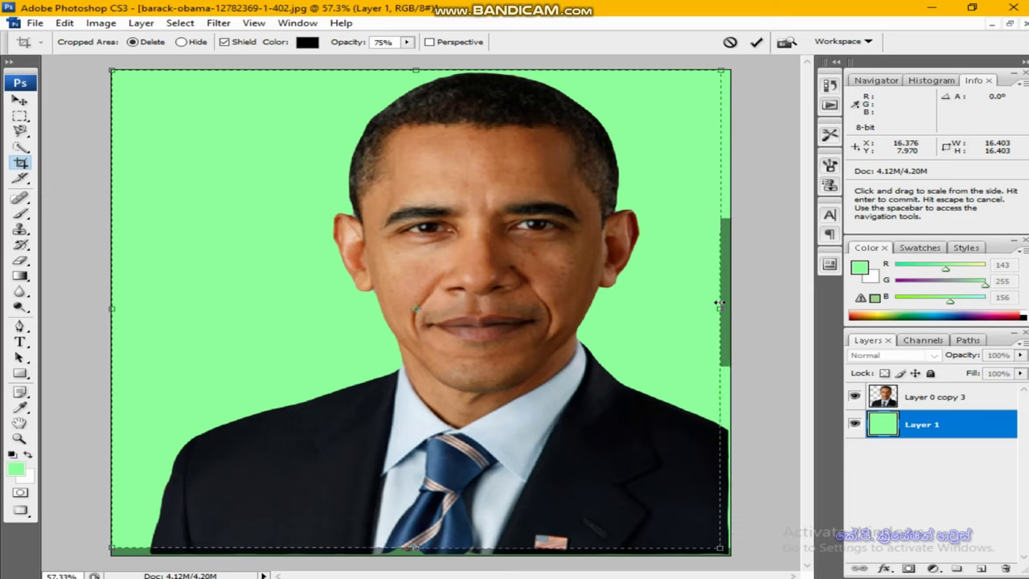
left_click_drag(118, 307, 129, 311)
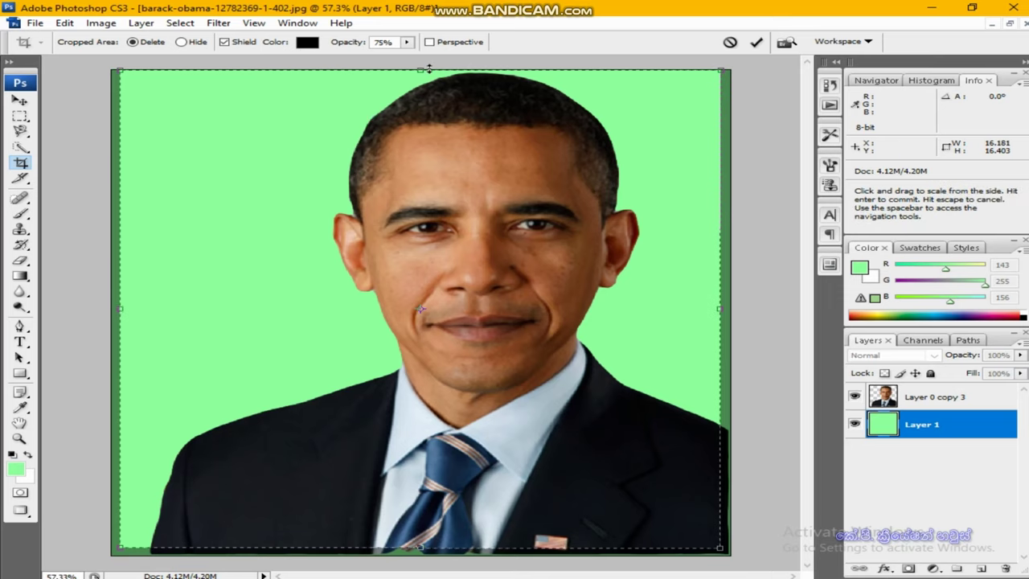
key("Return")
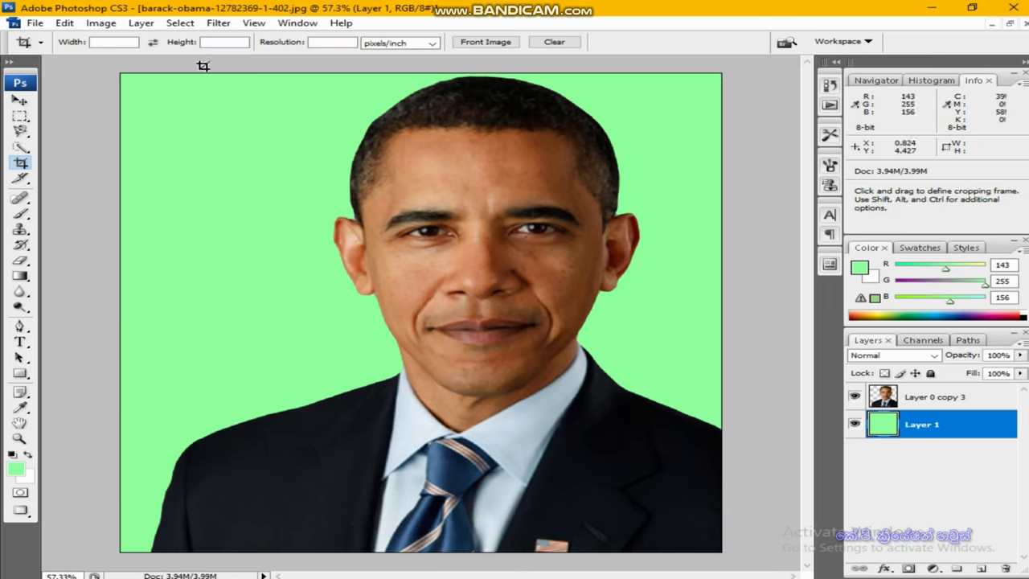
Hide the mint-green Layer 1 and browse the Save As dialog to the Photos (G:) drive
left_click(854, 424)
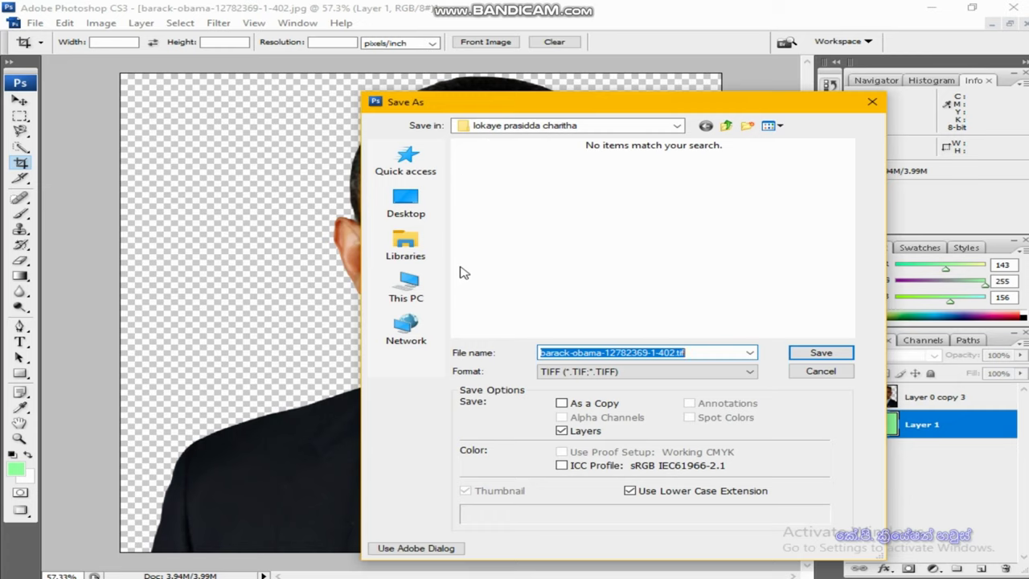
left_click(409, 288)
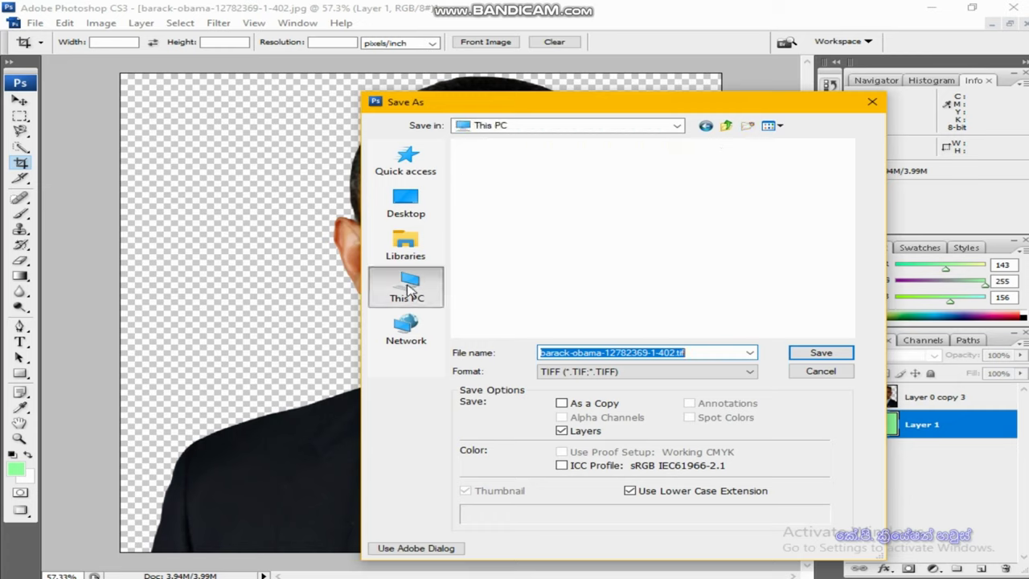
scroll(741, 263, "down", 3)
scroll(742, 263, "up", 2)
scroll(741, 263, "down", 2)
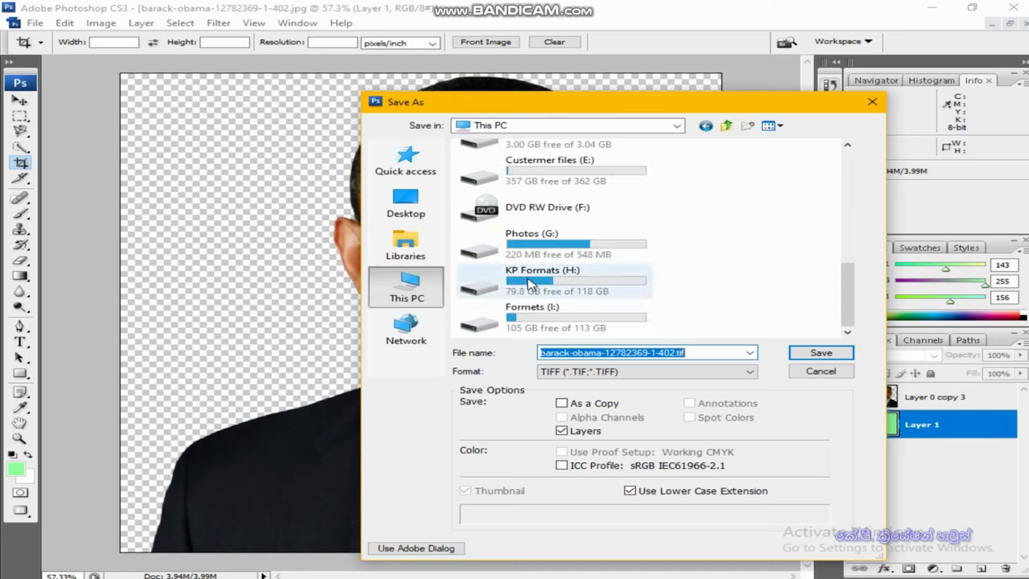
double_click(527, 234)
Create a 'Man Png' folder on Photos (G:) and list the available file formats
left_click(747, 127)
type("Man ")
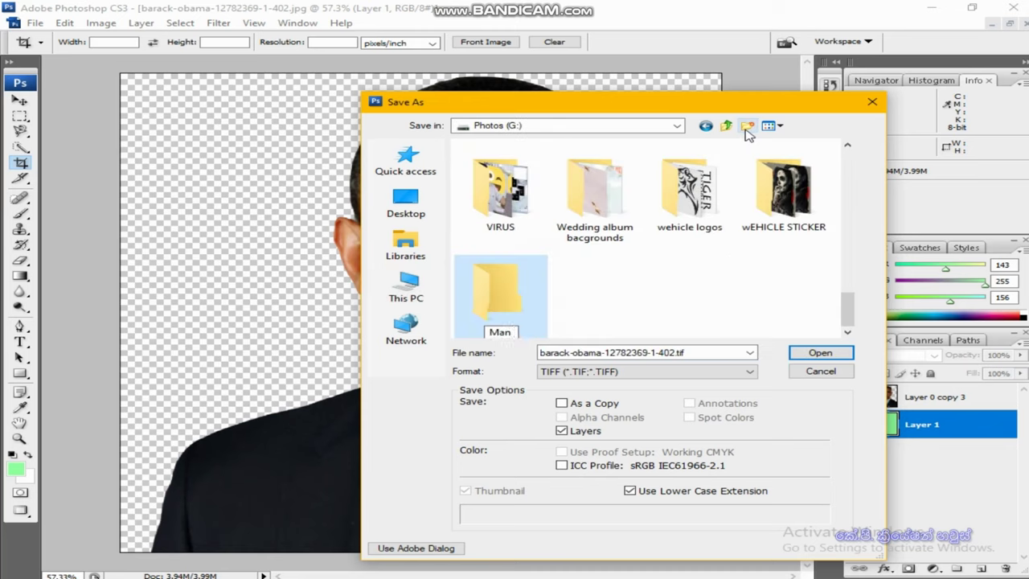
type("Png")
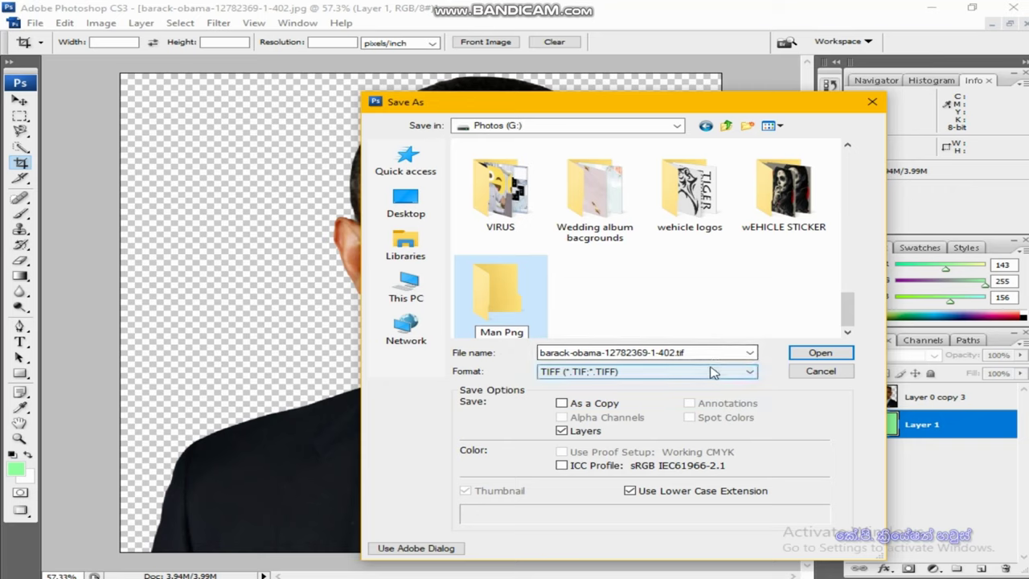
left_click(713, 374)
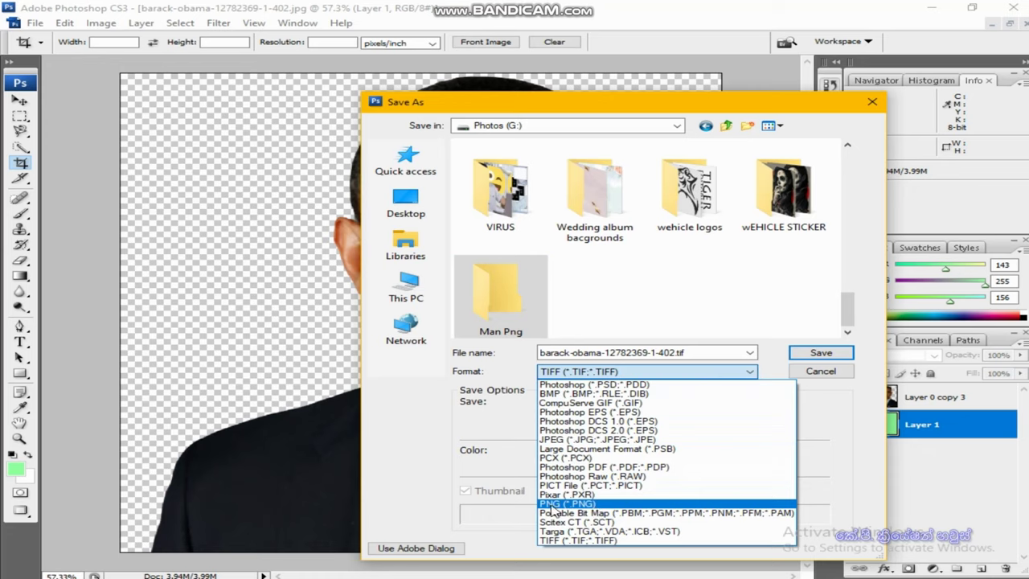
key("super+plus")
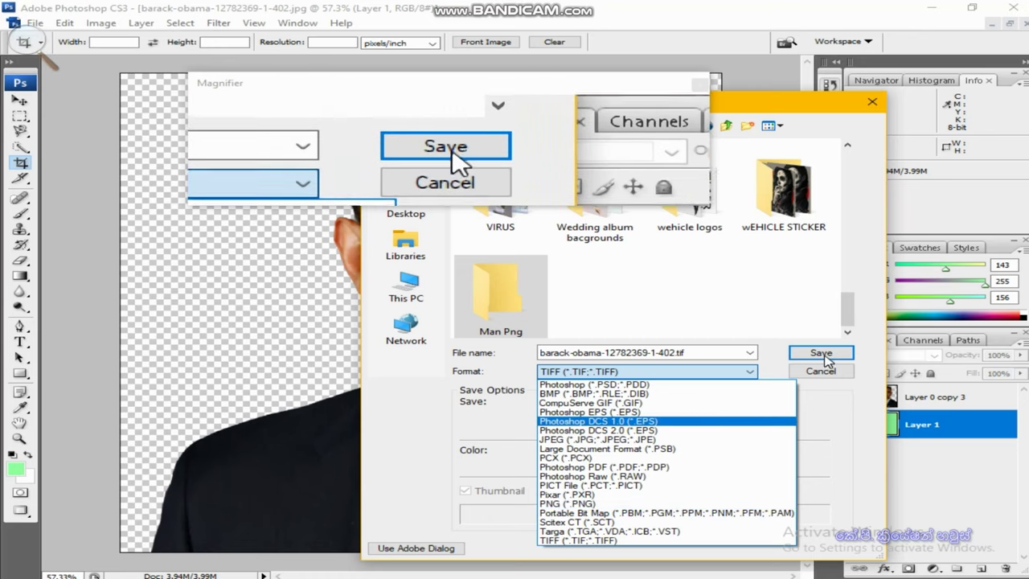
Save the cut-out as PNG (*.PNG), close the Magnifier and hide all panels
left_click(560, 503)
key("Return")
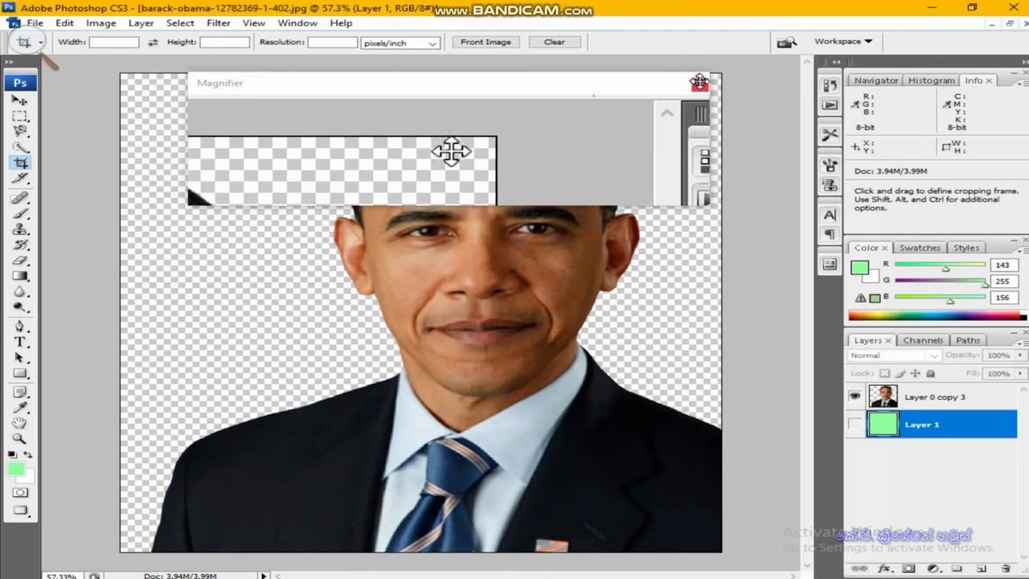
left_click(696, 83)
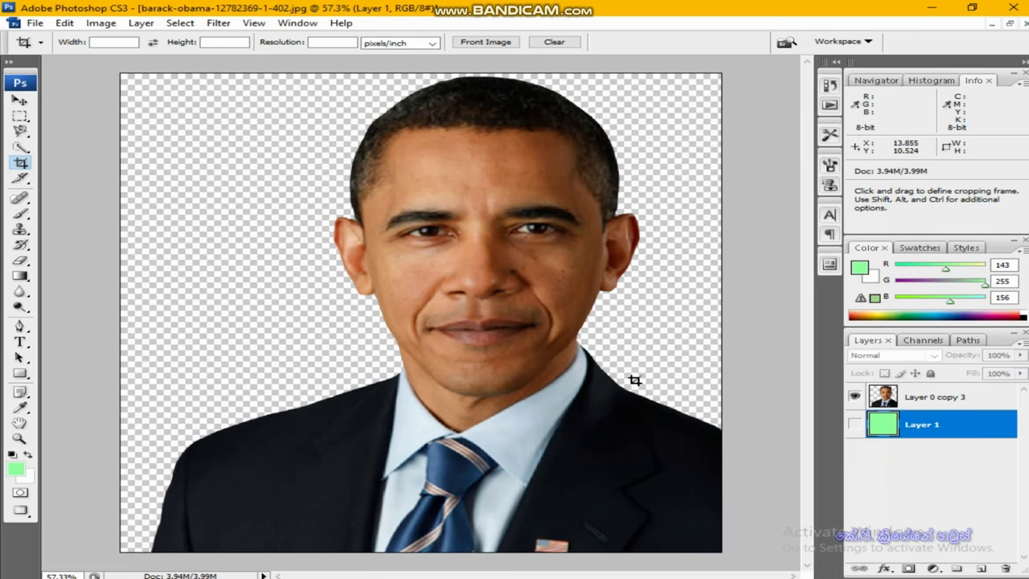
scroll(637, 383, "up", 1)
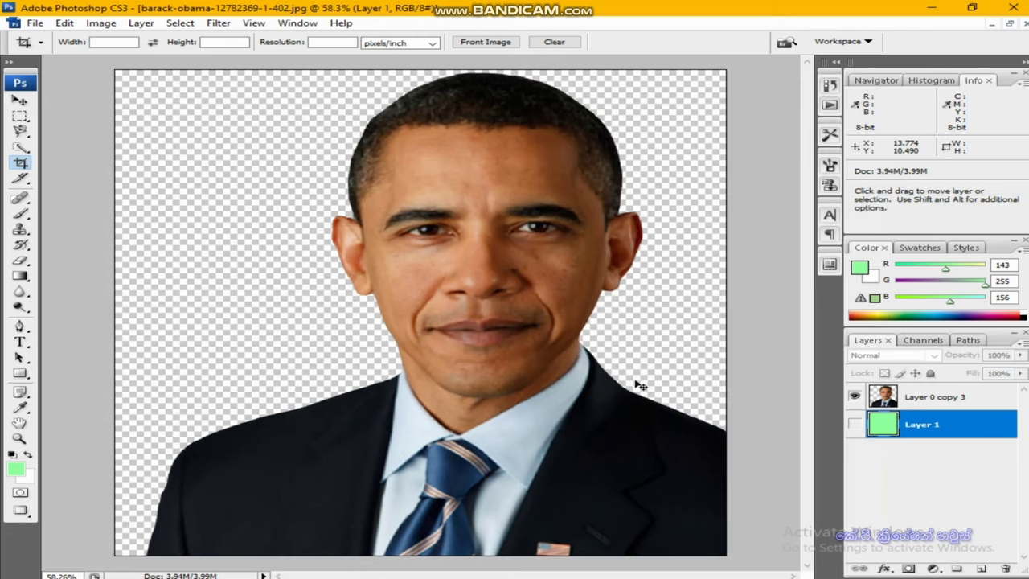
key("Tab")
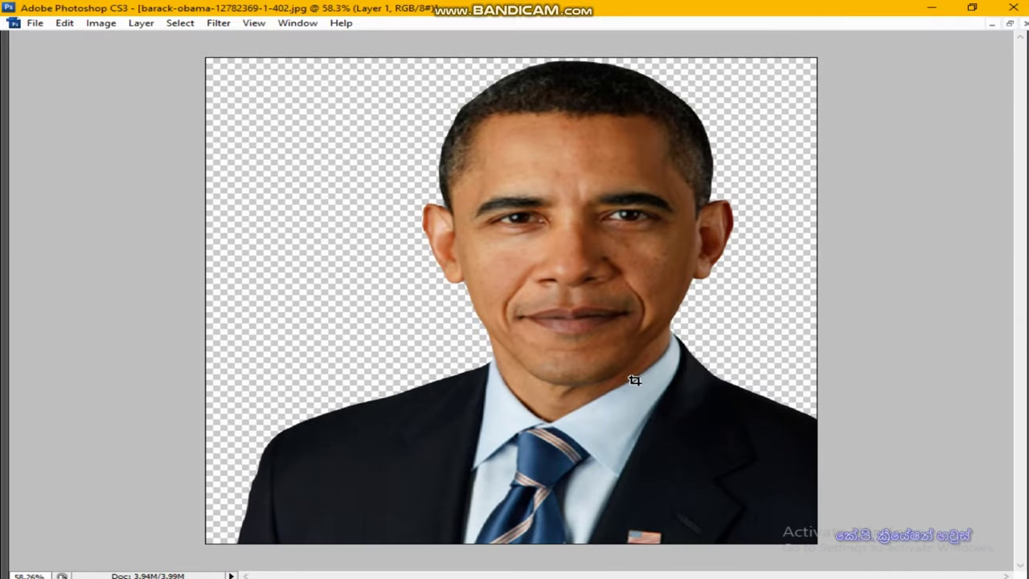